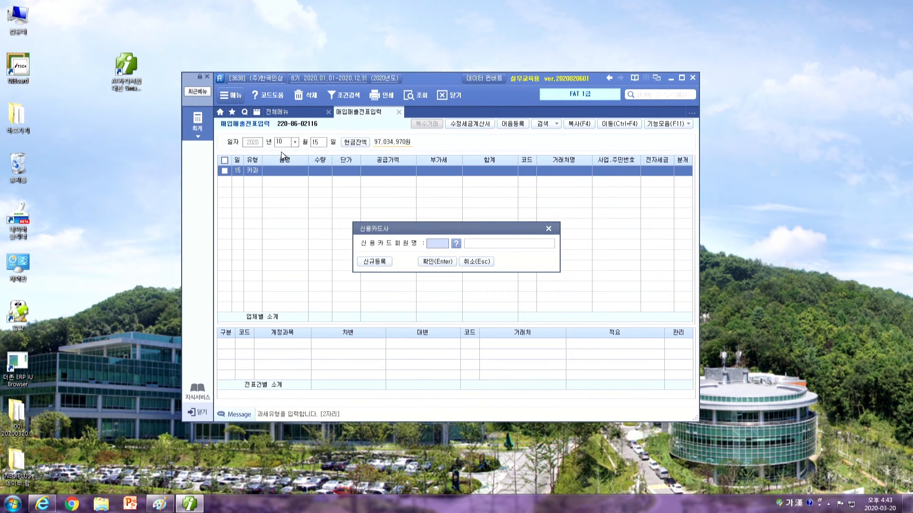
Bring up the 신용카드사 lookup list for the 15 October 카과 line
key("F2")
Choose 농협카드 as the card company and enter 공기청정기 as the item name
type("농협")
key("Return")
key("Return")
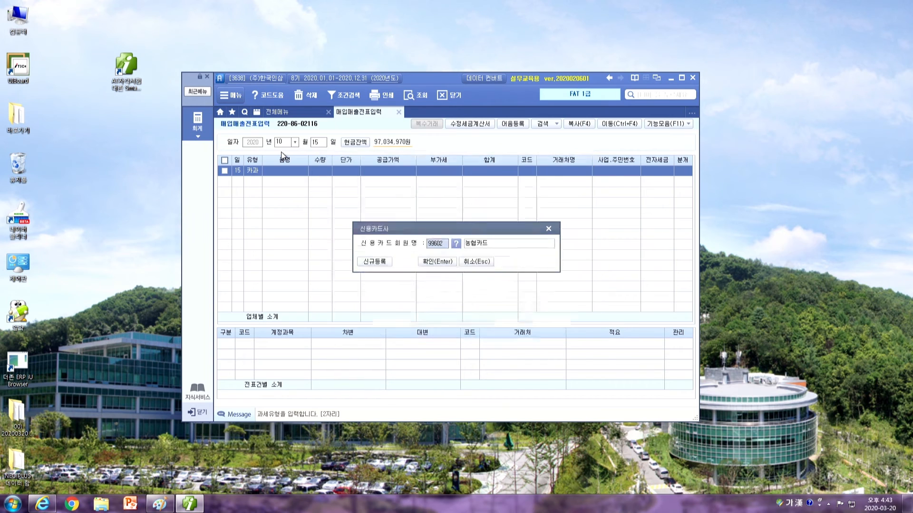
key("Return")
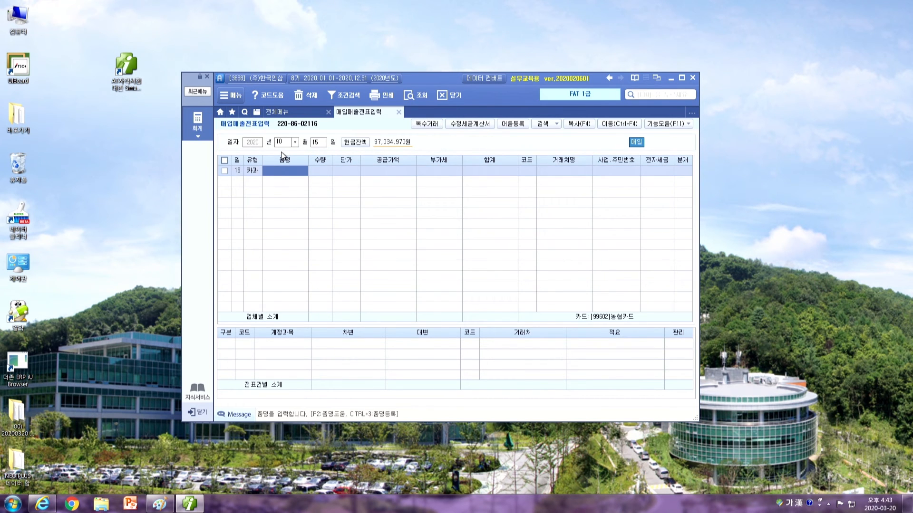
type("공기청정ㄱ")
type("ㅣ")
key("Return")
key("Return")
key("Return")
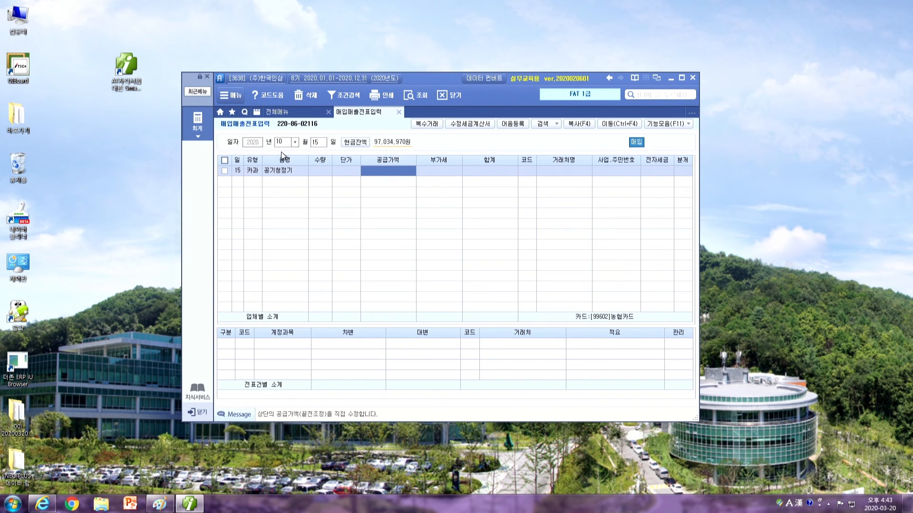
Enter 3,300,000 as the amount, partner (주)민규가전, and journal type 4 (card)
type("3,300,000")
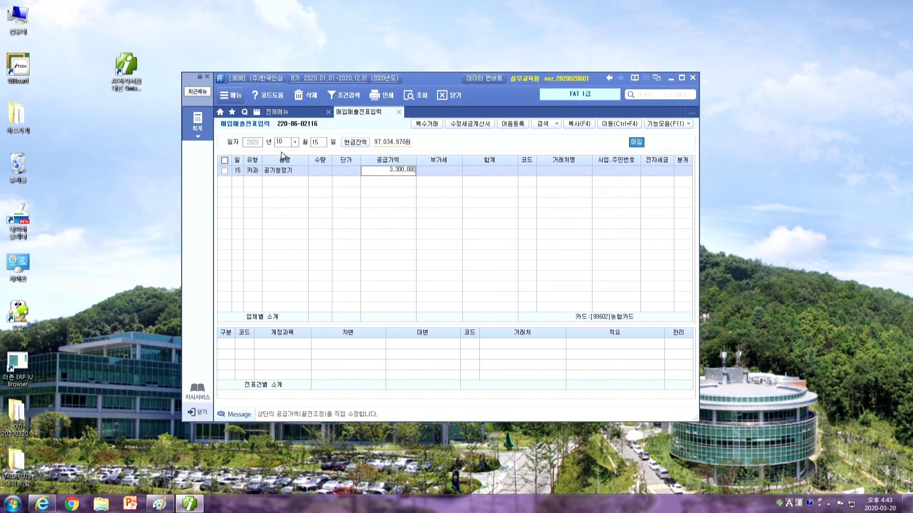
key("Return")
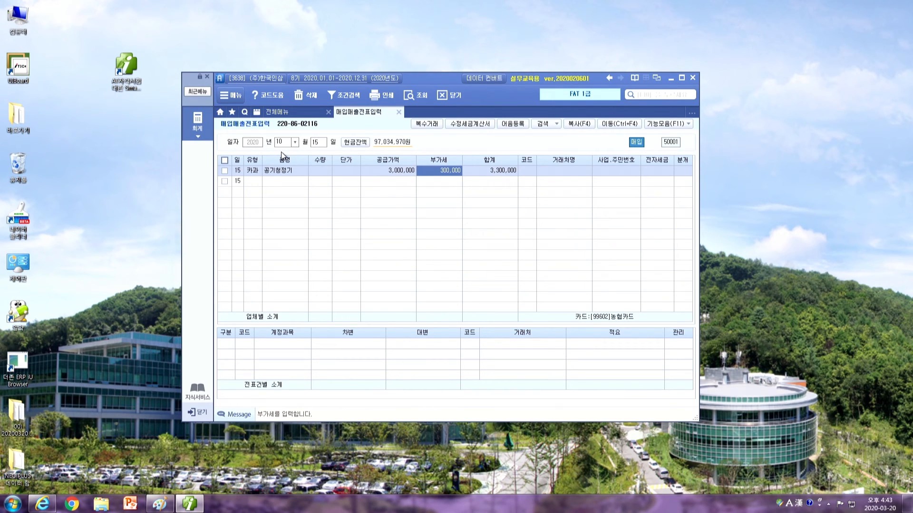
key("Return")
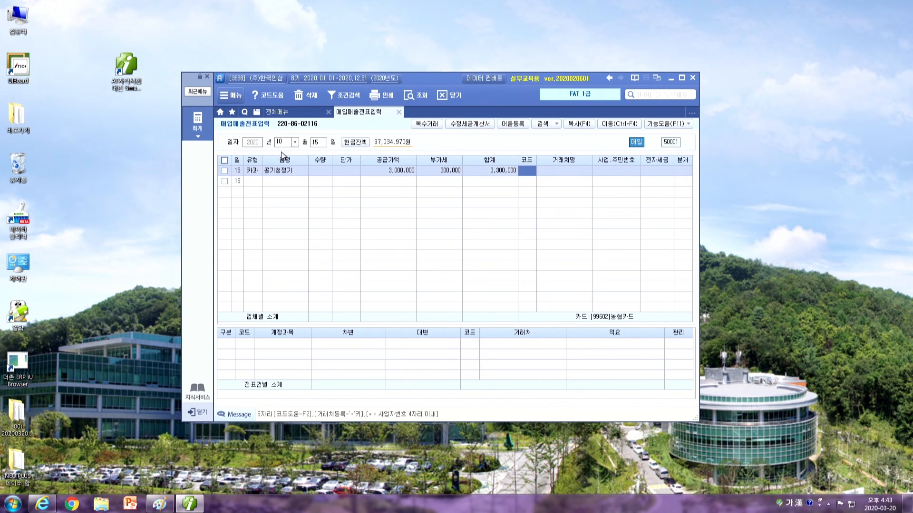
type("민규")
key("Return")
key("Return")
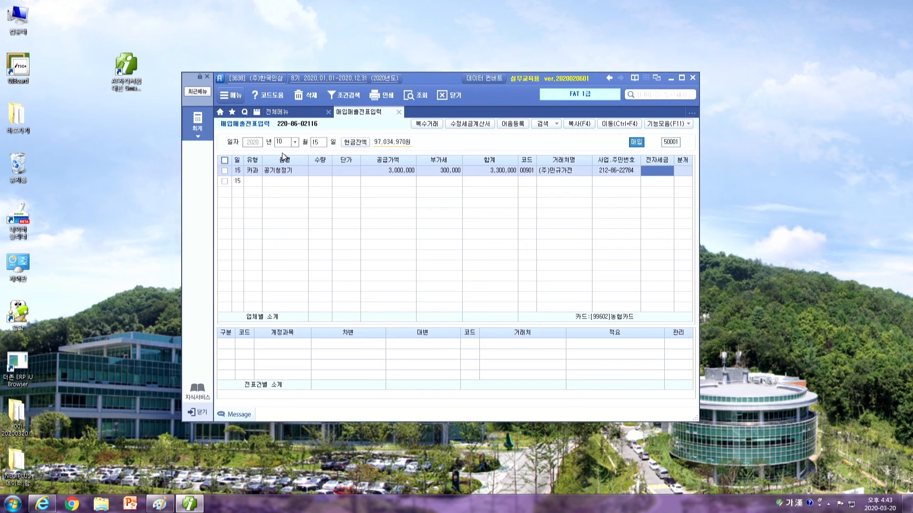
key("Return")
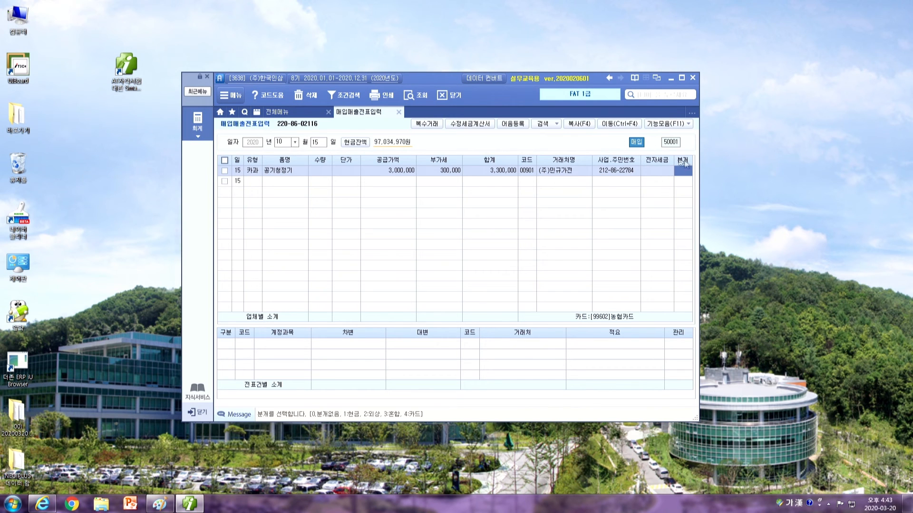
type("4")
key("Return")
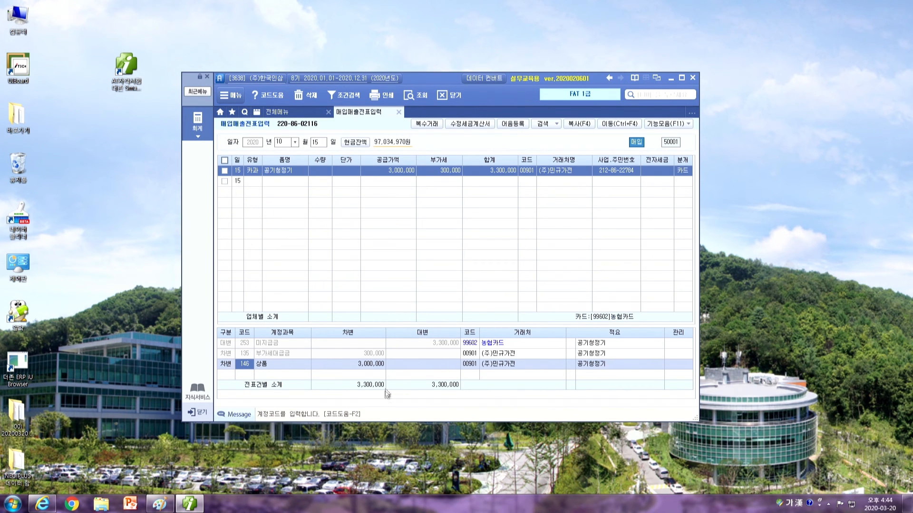
left_click(275, 113)
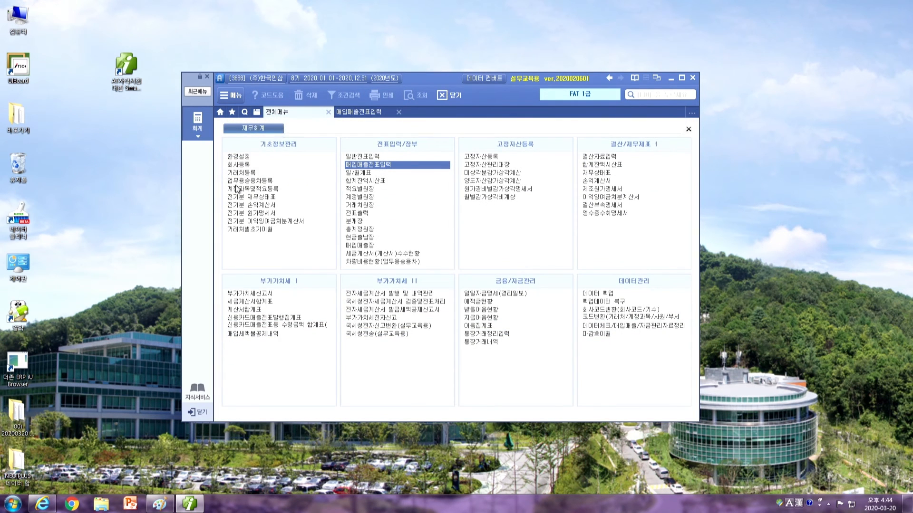
Review 카드입력방식, 카드채권 and 카드채무 on the 환경설정 회계(1) tab, keeping VAT-inclusive input
left_click(235, 157)
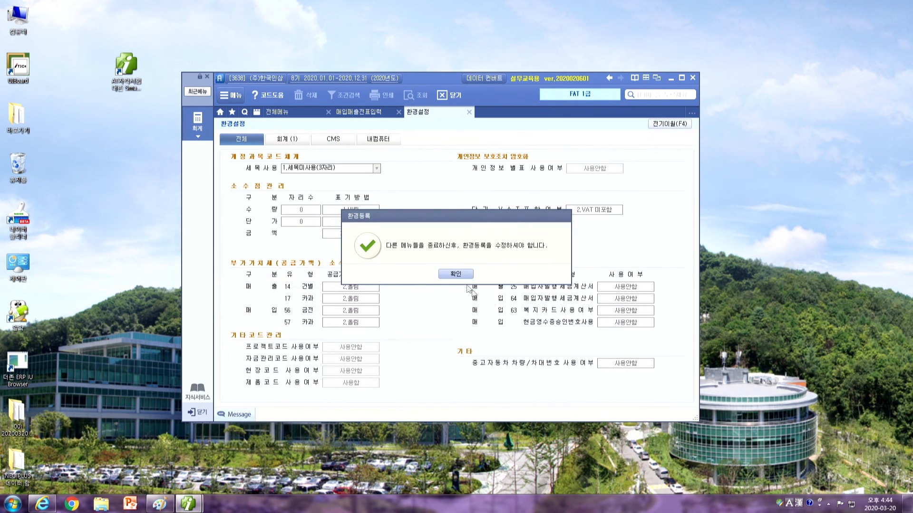
left_click(455, 274)
left_click(285, 139)
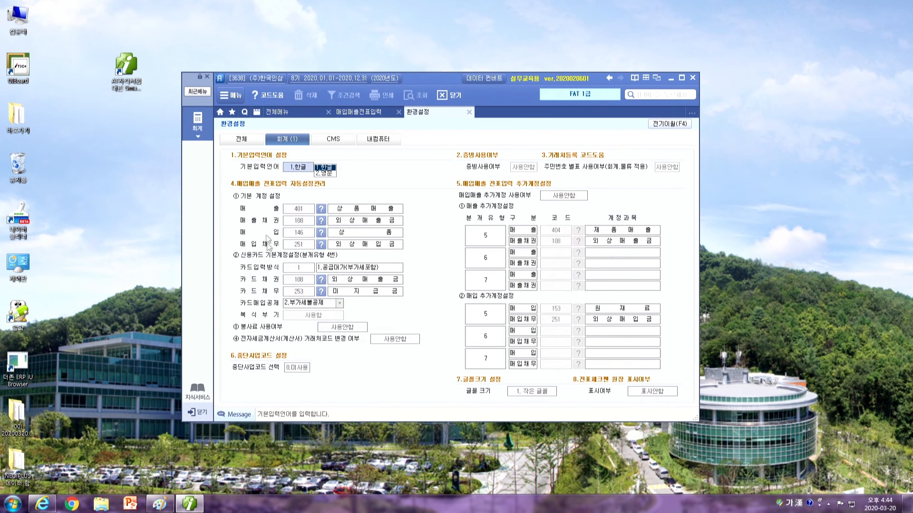
left_click(293, 270)
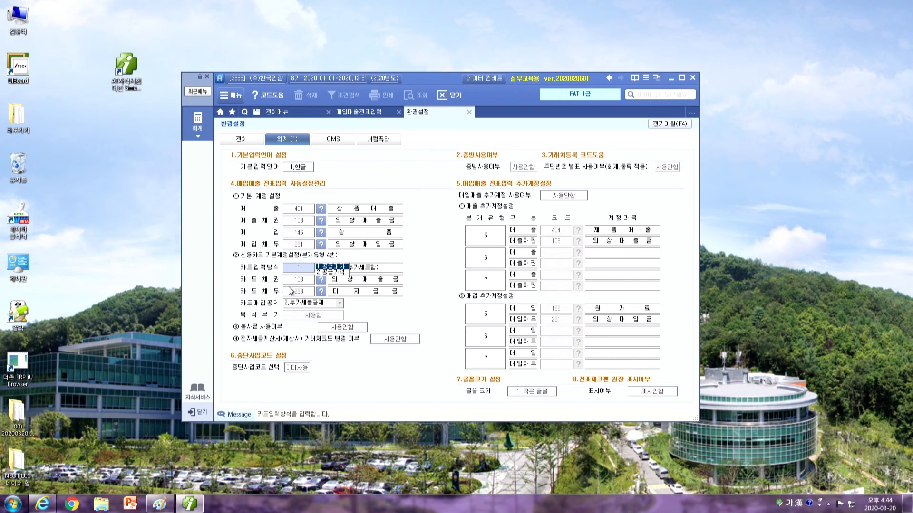
left_click(286, 281)
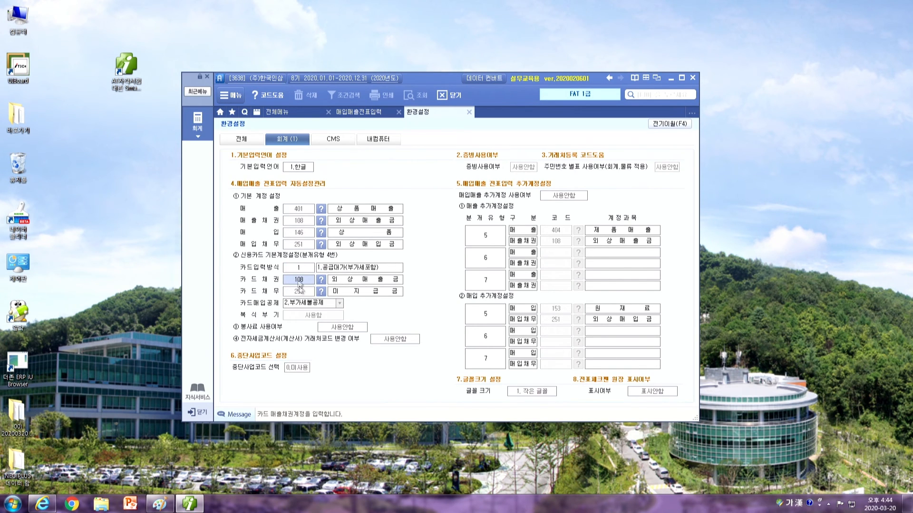
left_click(300, 294)
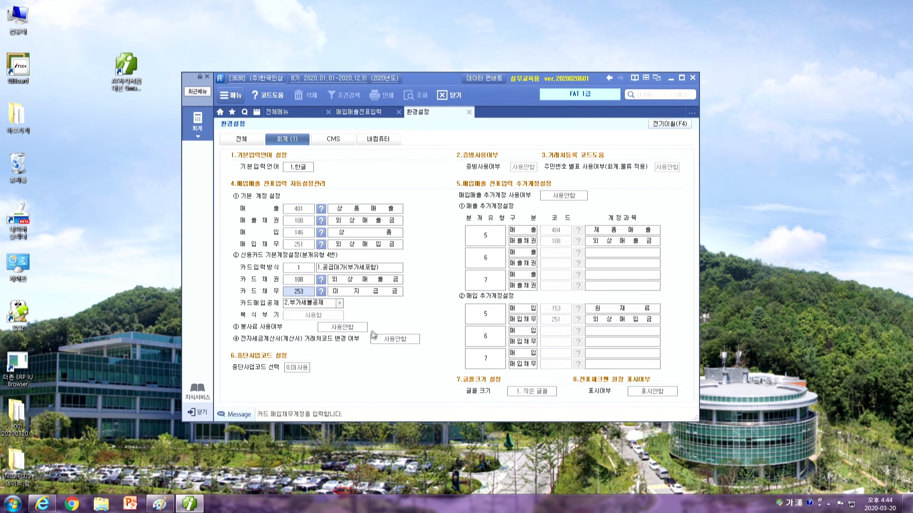
left_click(299, 283)
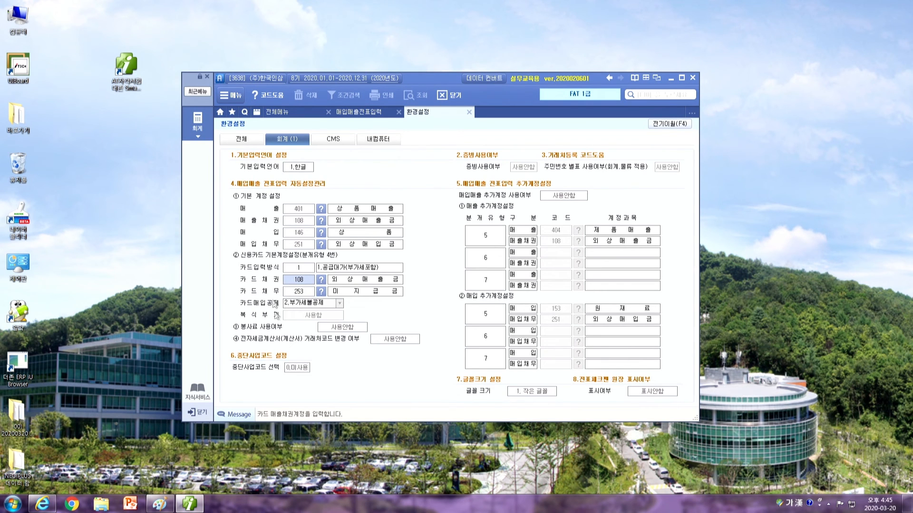
left_click(359, 111)
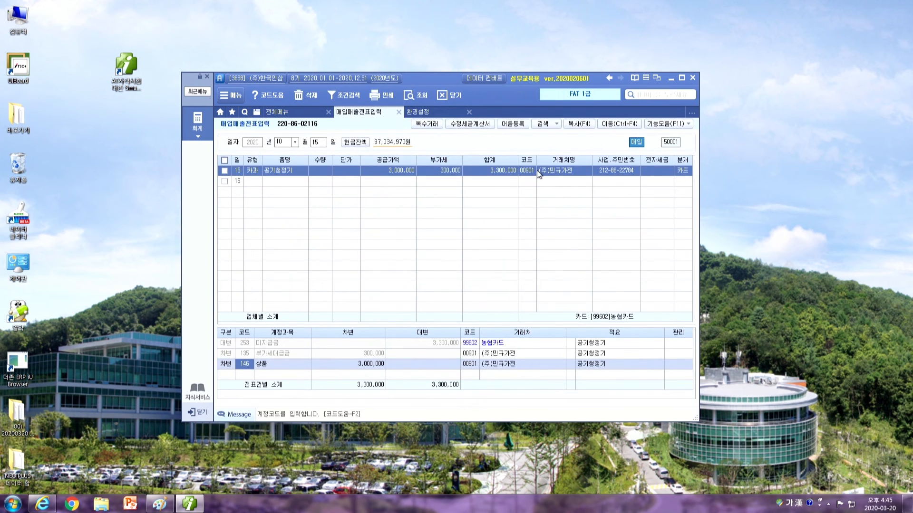
Change the 146 상품 debit code to 212 비품, then verify card company and partner on both lines
left_click(682, 172)
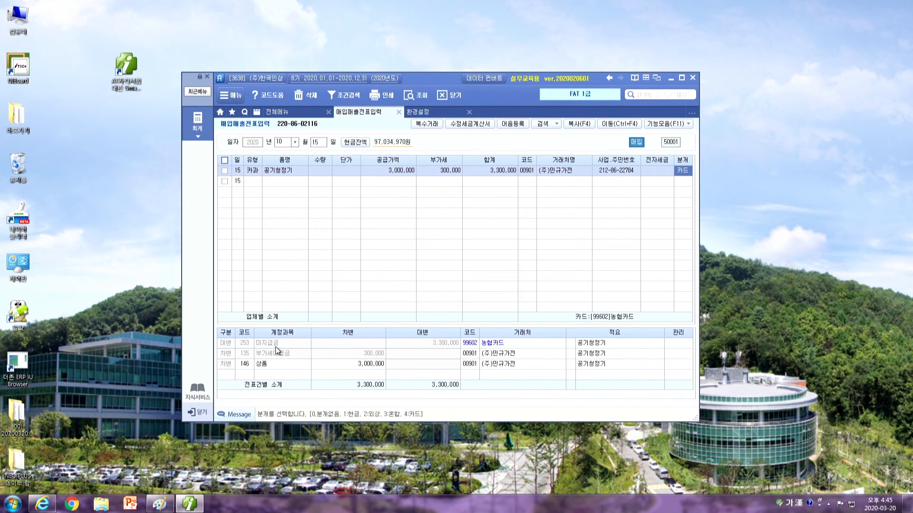
left_click(249, 367)
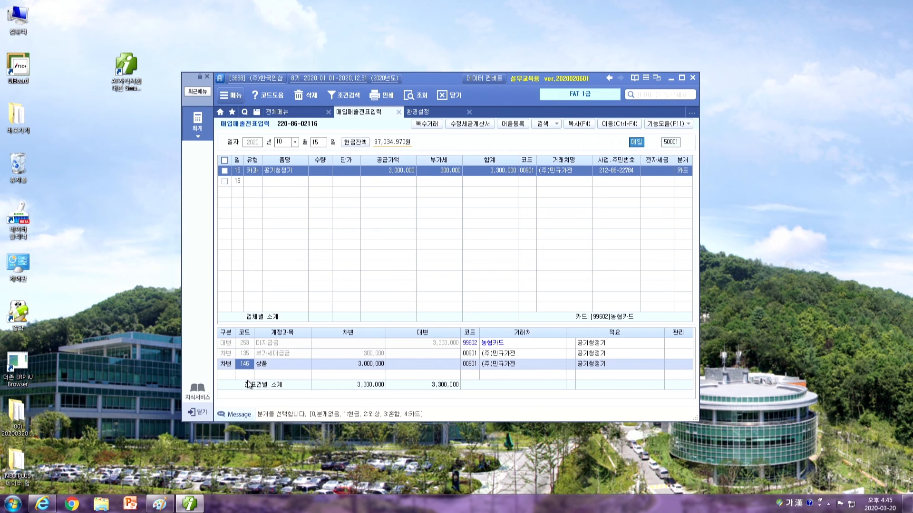
type("212")
key("Return")
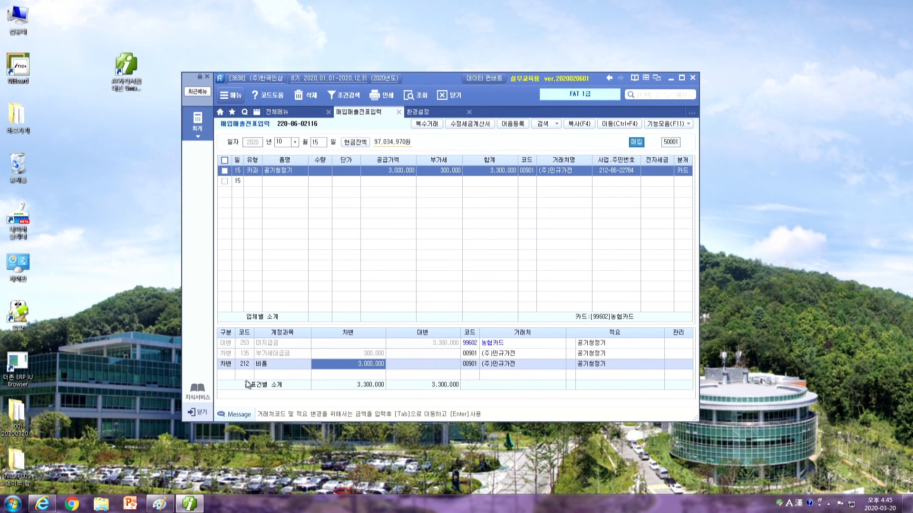
left_click(475, 343)
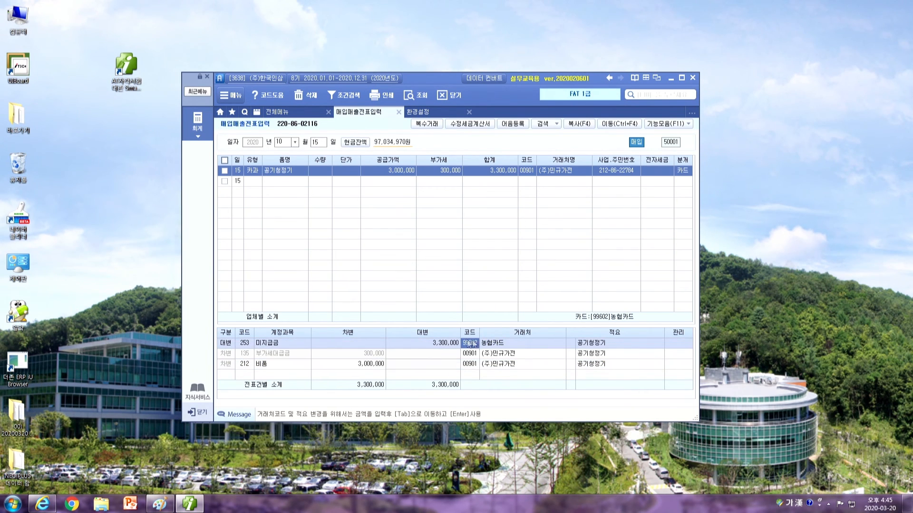
left_click(274, 364)
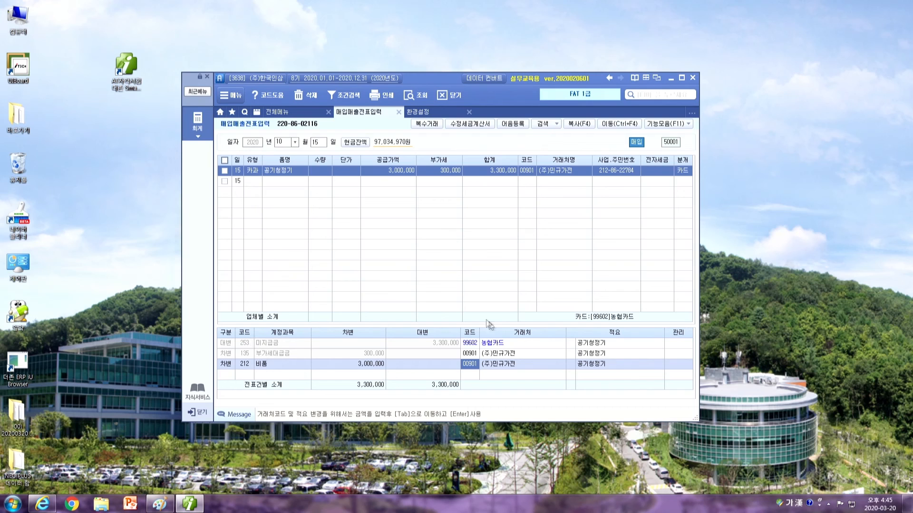
left_click(471, 345)
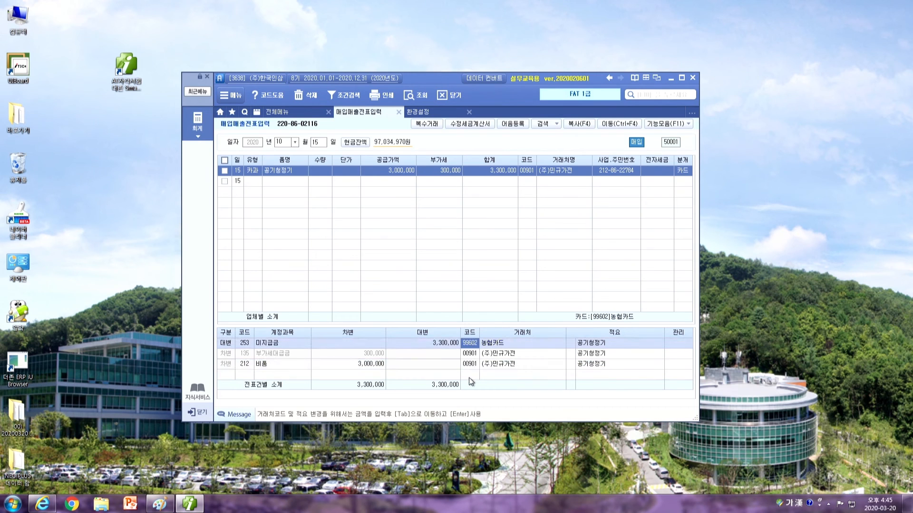
left_click(476, 365)
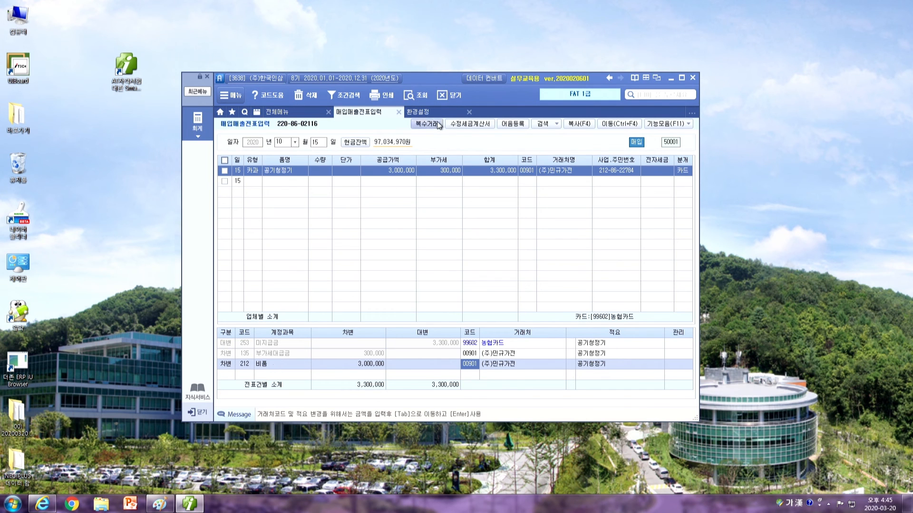
Look up account 212 비품 in 고정자산등록
left_click(289, 112)
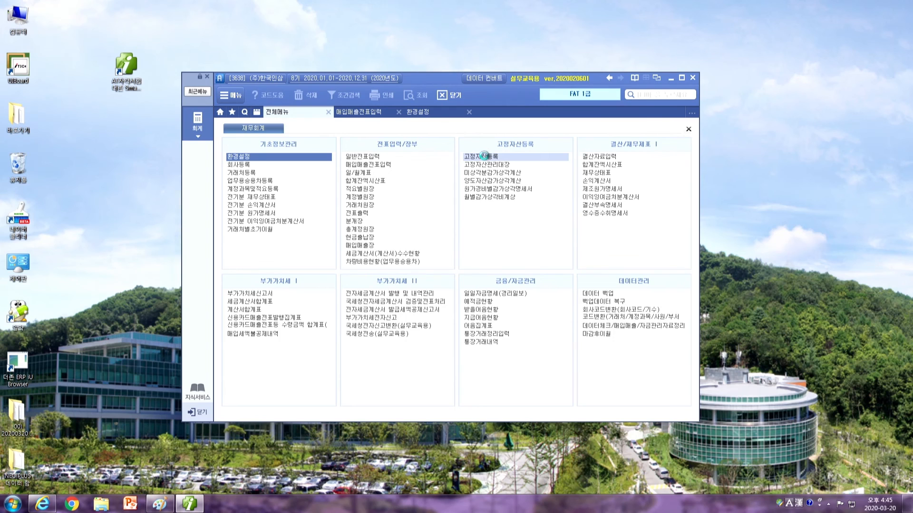
left_click(484, 157)
type("212")
key("Return")
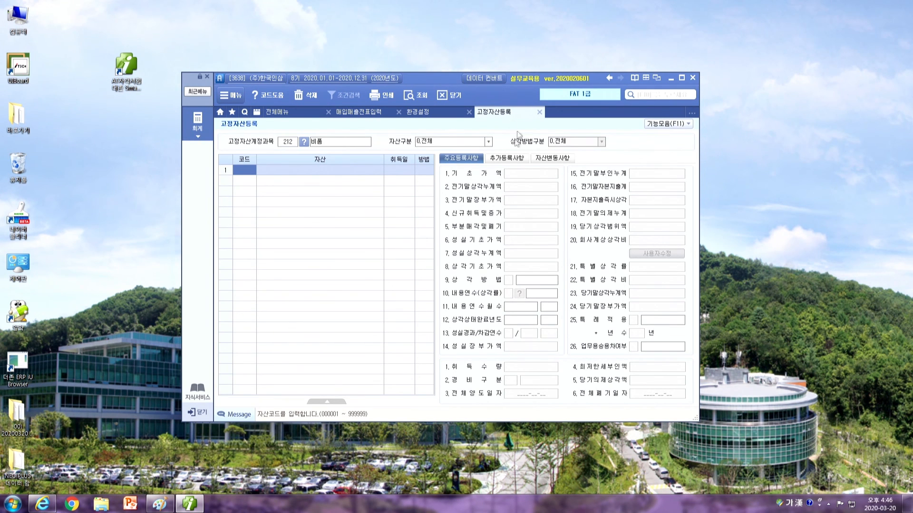
Close the 고정자산등록 and 환경설정 screens, confirming the warning
left_click(539, 112)
left_click(469, 112)
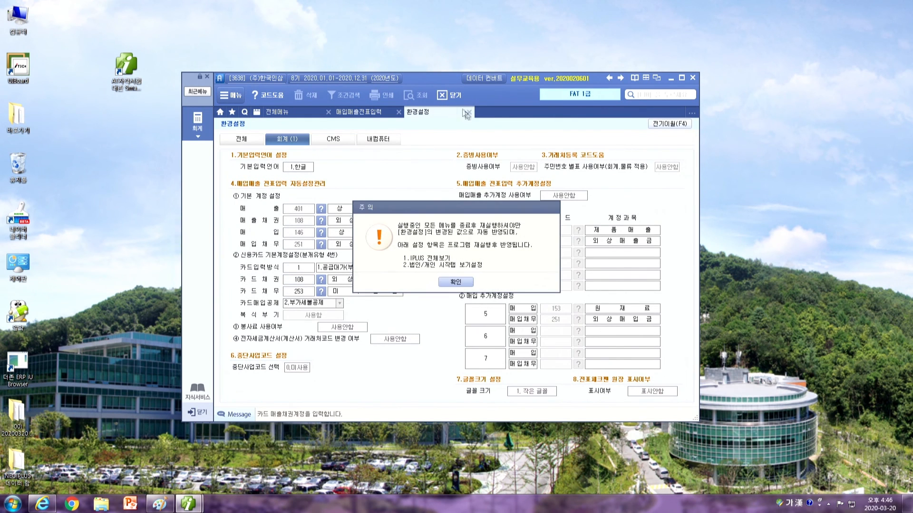
left_click(454, 291)
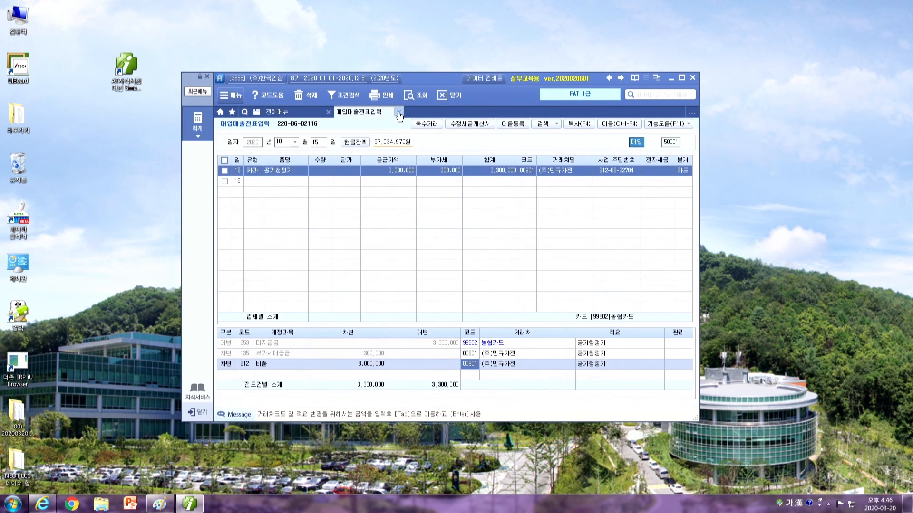
Close 매입매출전표입력, then circle 51 and 53 and underline the 51 formula on the Tip slide
left_click(399, 112)
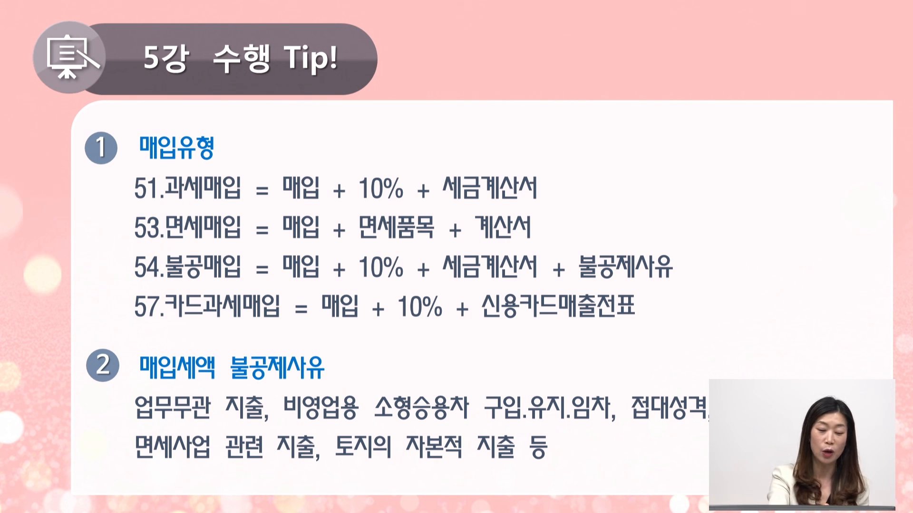
left_click_drag(156, 175, 152, 203)
left_click_drag(292, 207, 552, 202)
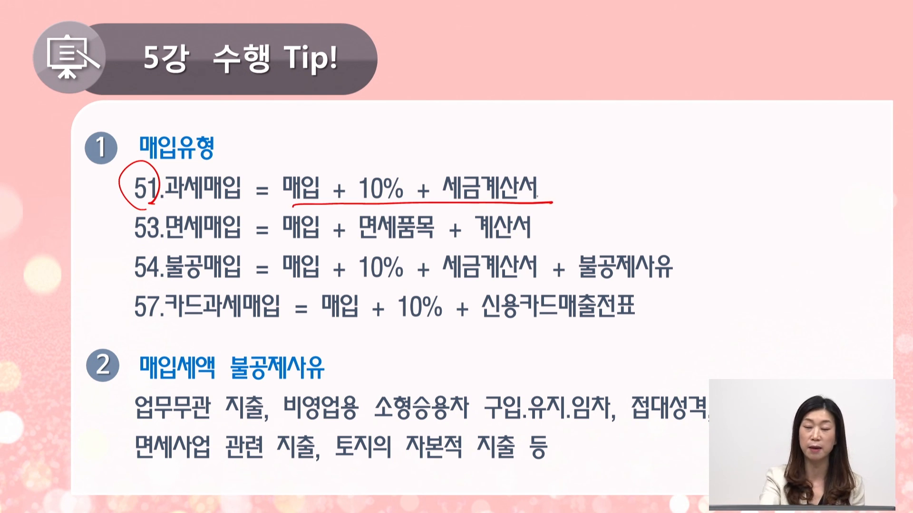
left_click_drag(163, 232, 165, 233)
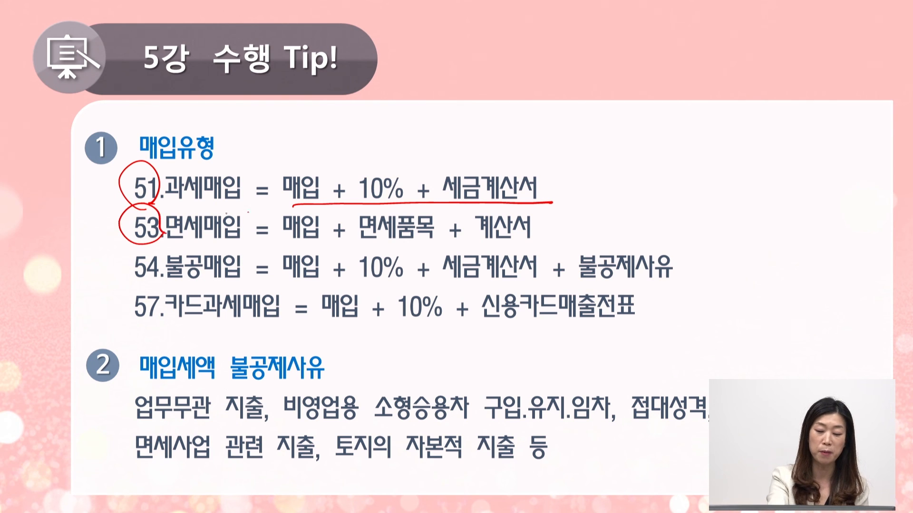